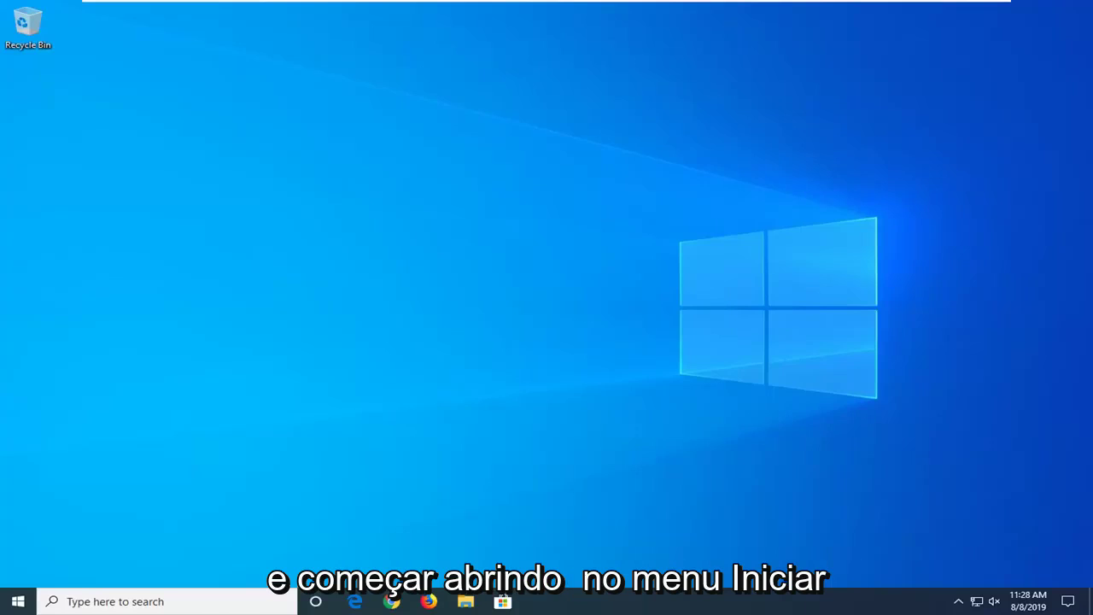
- Search the Start menu for 'services' and launch the Services console
{"action": "left_click", "coordinate": [8, 608]}
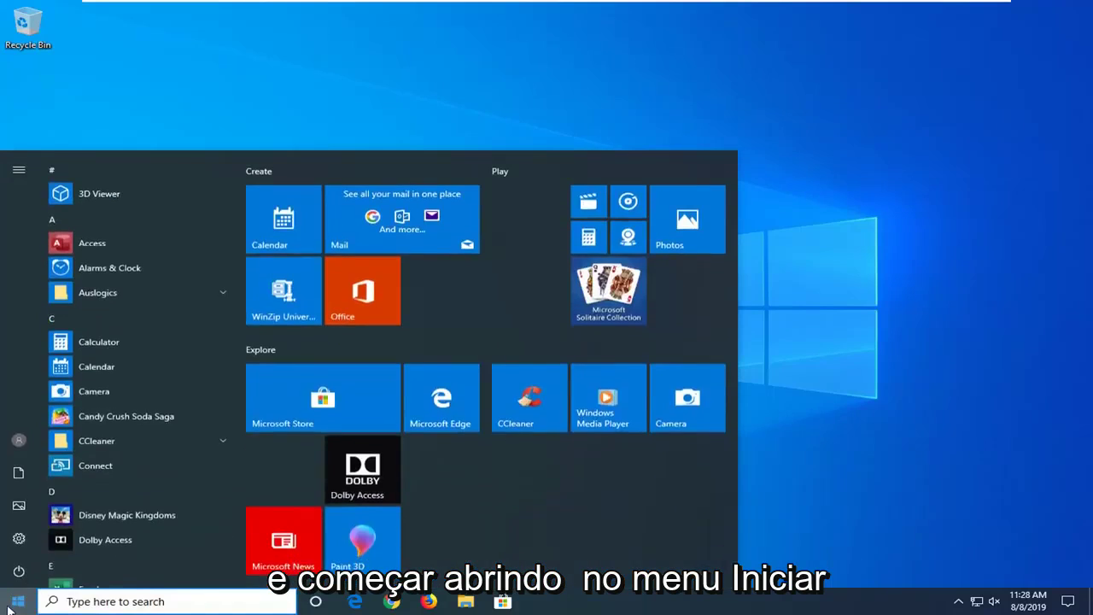
{"action": "type", "text": "services"}
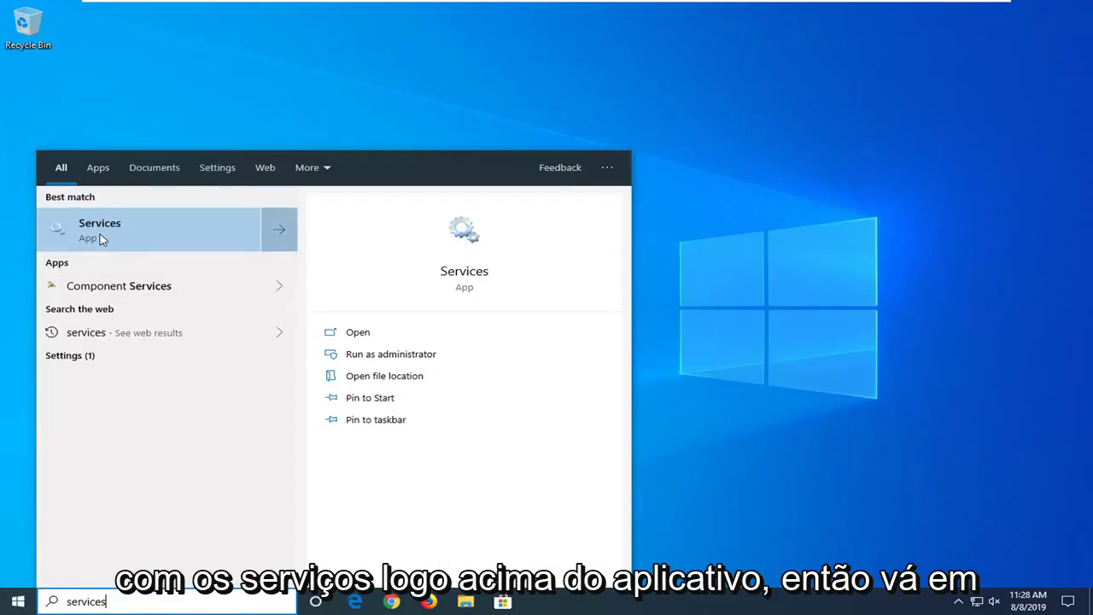
{"action": "left_click", "coordinate": [108, 235]}
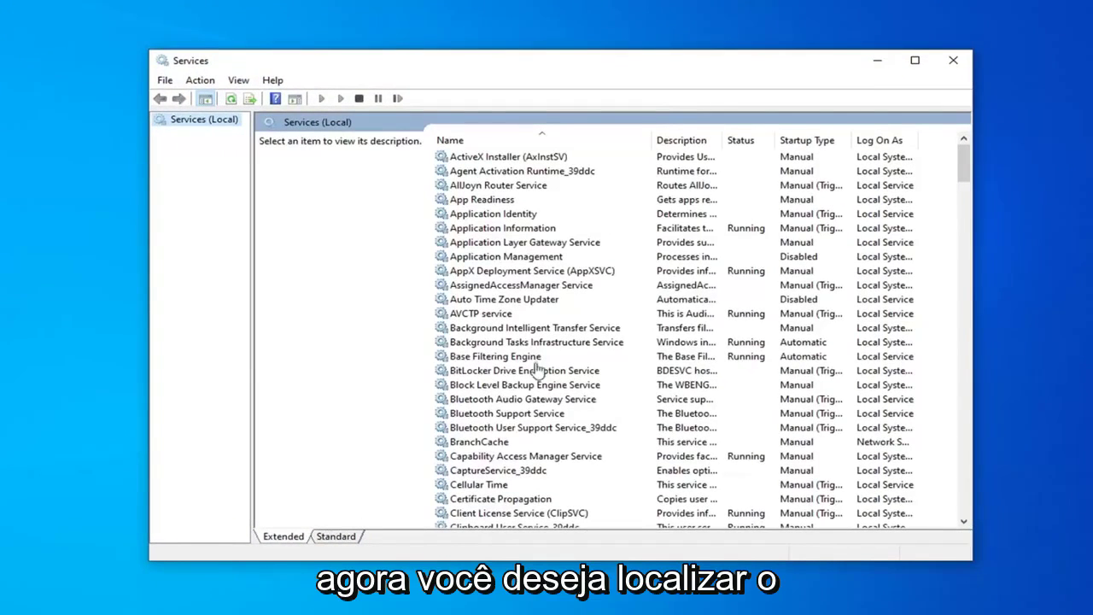
- Set Background Intelligent Transfer Service to Automatic, start it, and confirm it logs on as Local System
{"action": "left_click", "coordinate": [555, 330]}
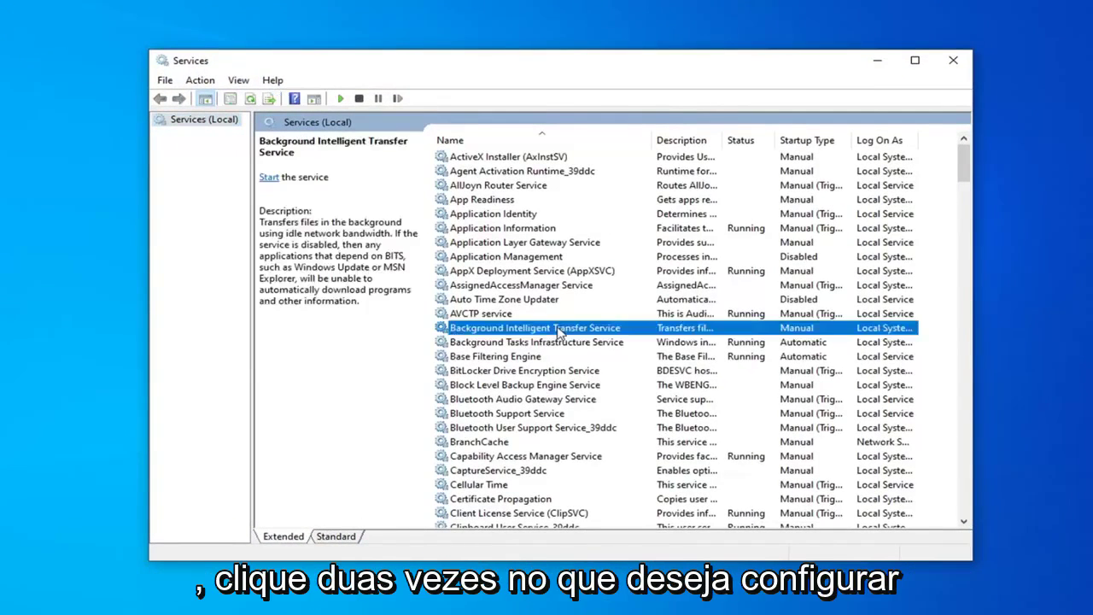
{"action": "double_click", "coordinate": [559, 330]}
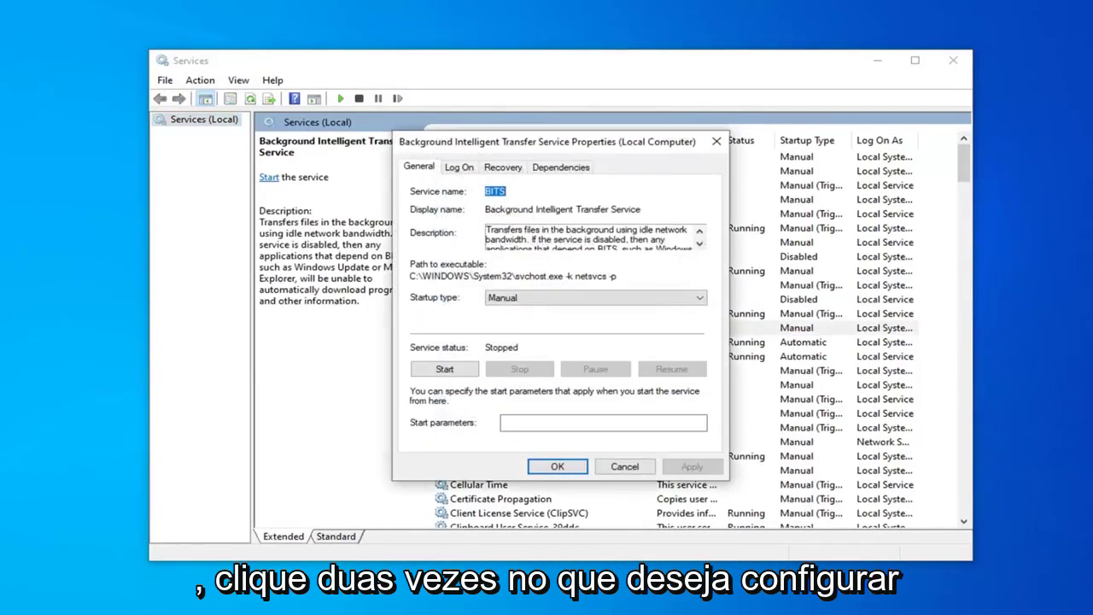
{"action": "left_click", "coordinate": [544, 299]}
{"action": "left_click", "coordinate": [538, 322]}
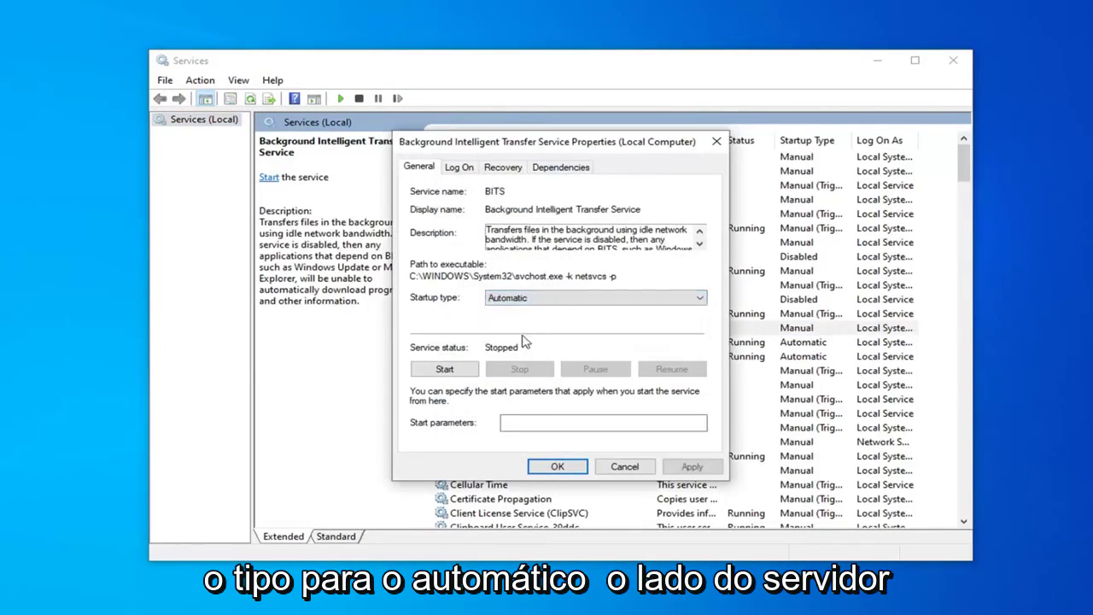
{"action": "left_click", "coordinate": [444, 369]}
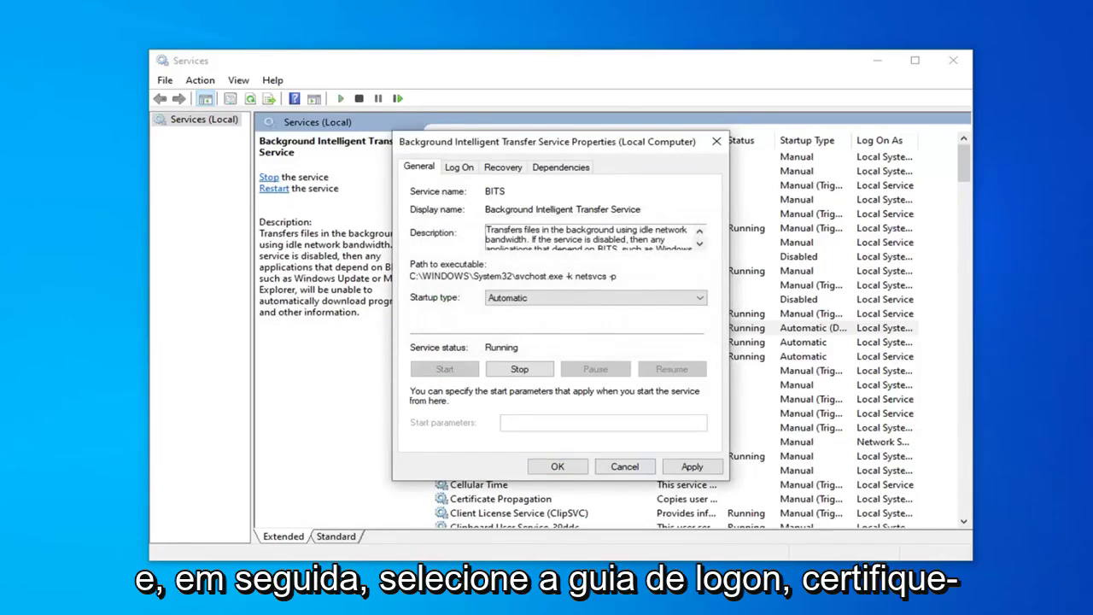
{"action": "left_click", "coordinate": [461, 171]}
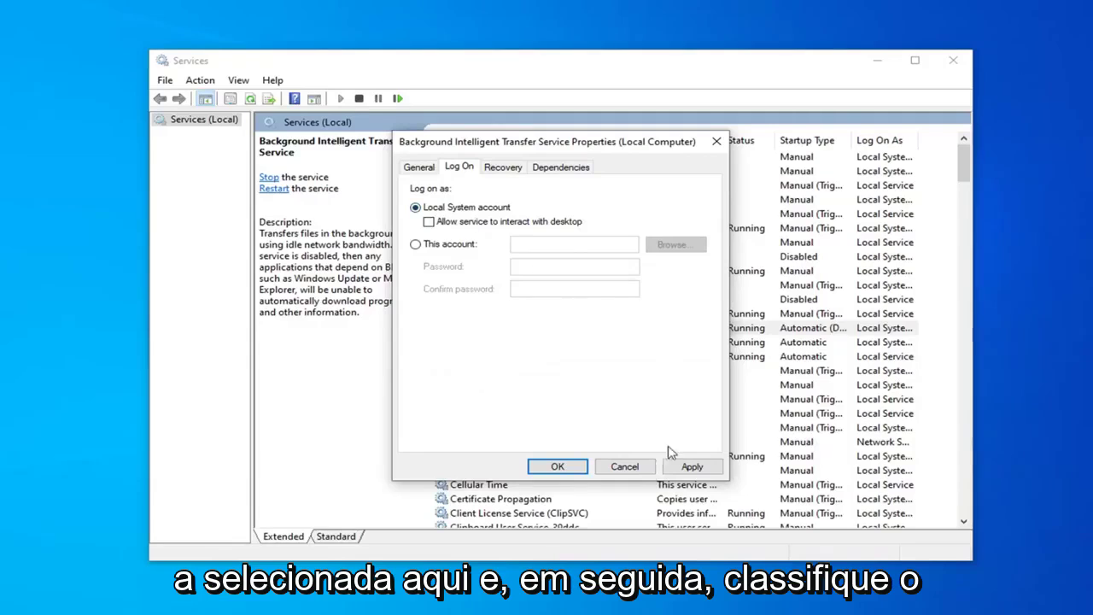
{"action": "left_click", "coordinate": [578, 467]}
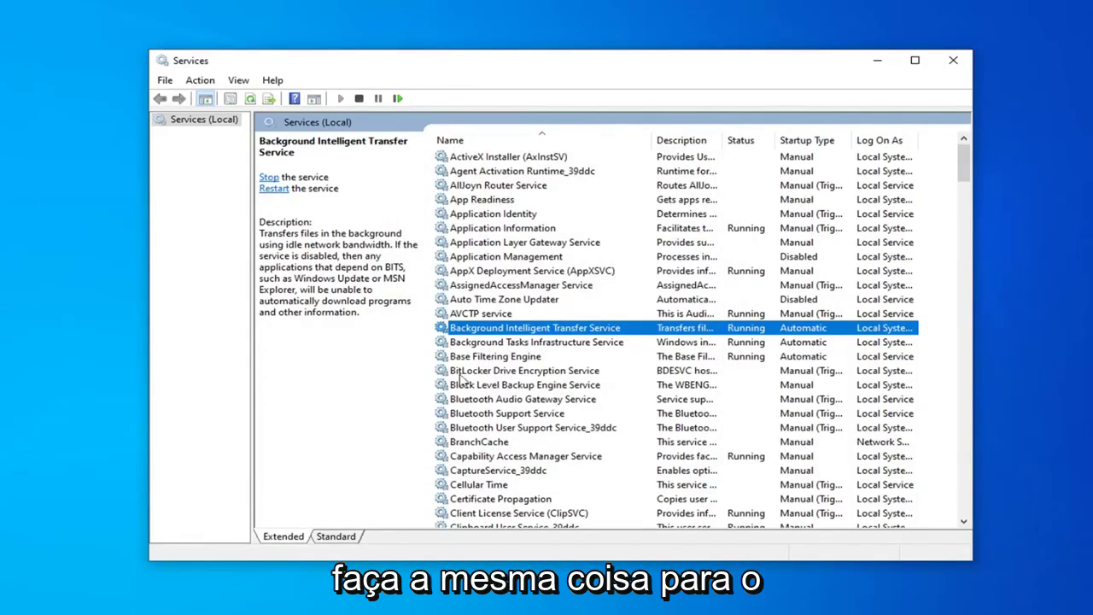
- Verify DCOM Server Process Launcher is already set to Automatic and Running
{"action": "left_click", "coordinate": [527, 415]}
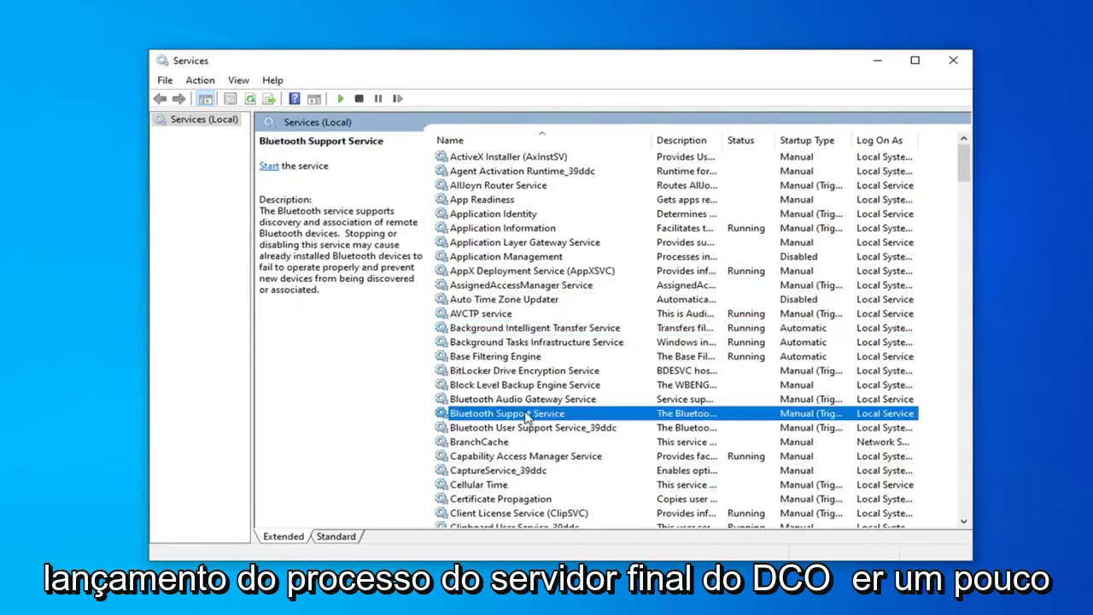
{"action": "scroll", "coordinate": [521, 417], "scroll_direction": "down", "scroll_amount": 5}
{"action": "scroll", "coordinate": [516, 419], "scroll_direction": "down", "scroll_amount": 3}
{"action": "left_click", "coordinate": [472, 415]}
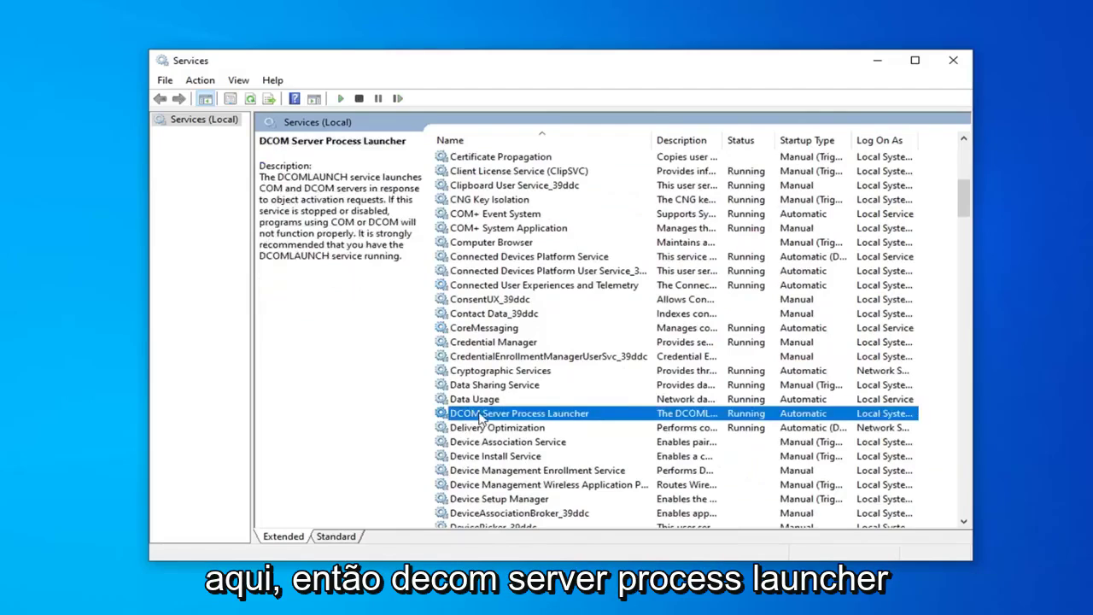
{"action": "double_click", "coordinate": [575, 416]}
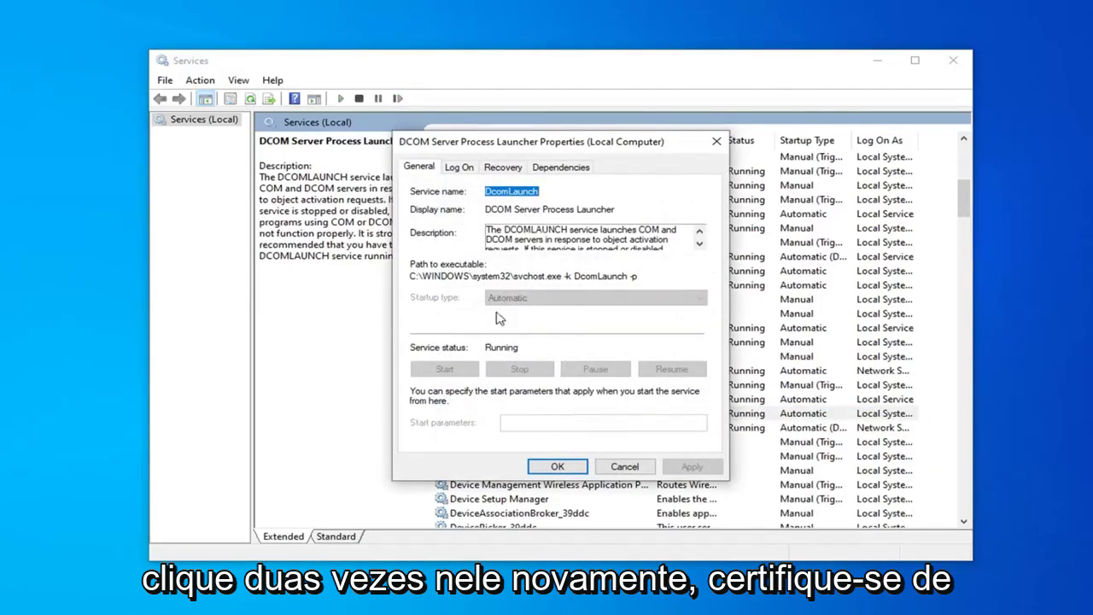
{"action": "left_click", "coordinate": [586, 470]}
- Scroll down the services list and select Remote Procedure Call (RPC)
{"action": "scroll", "coordinate": [574, 386], "scroll_direction": "down", "scroll_amount": 2}
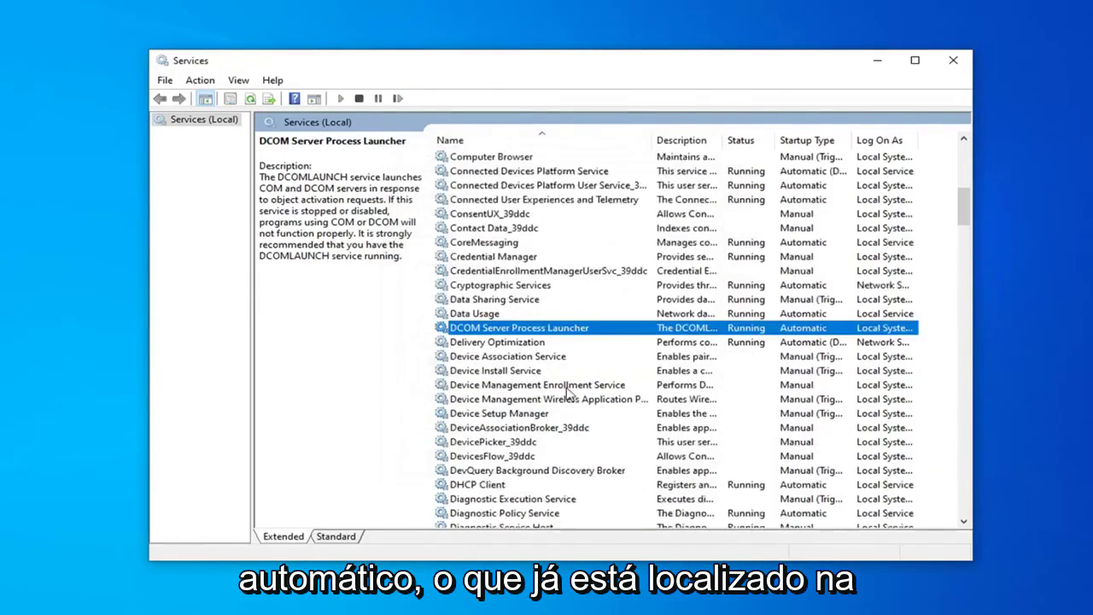
{"action": "scroll", "coordinate": [575, 386], "scroll_direction": "down", "scroll_amount": 3}
{"action": "scroll", "coordinate": [574, 386], "scroll_direction": "down", "scroll_amount": 2}
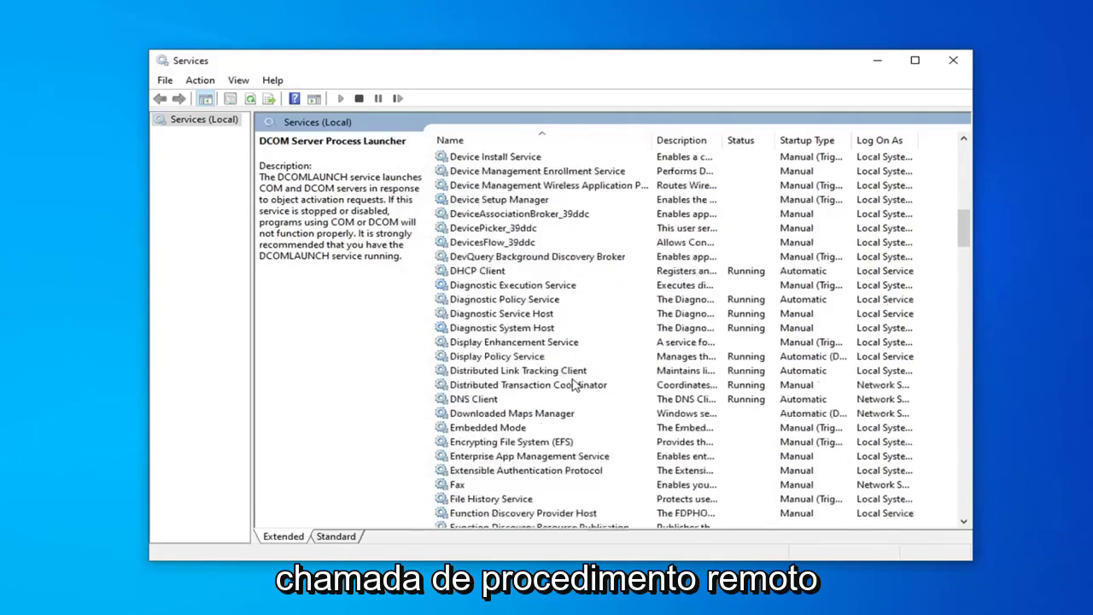
{"action": "scroll", "coordinate": [573, 384], "scroll_direction": "down", "scroll_amount": 1}
{"action": "scroll", "coordinate": [570, 384], "scroll_direction": "down", "scroll_amount": 6}
{"action": "scroll", "coordinate": [564, 388], "scroll_direction": "down", "scroll_amount": 4}
{"action": "scroll", "coordinate": [546, 403], "scroll_direction": "down", "scroll_amount": 3}
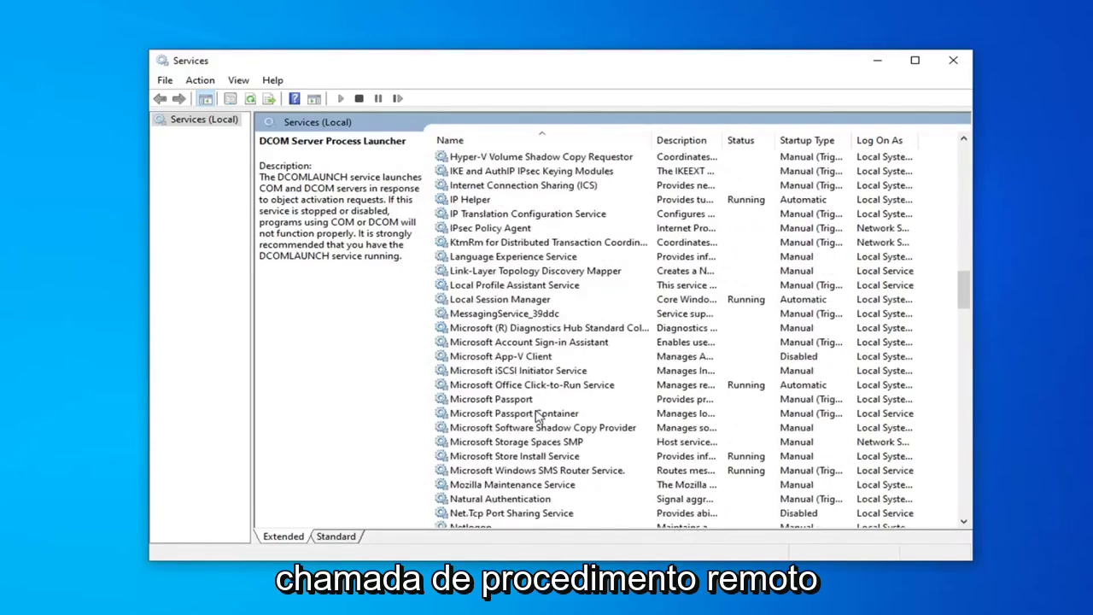
{"action": "scroll", "coordinate": [536, 417], "scroll_direction": "down", "scroll_amount": 7}
{"action": "scroll", "coordinate": [512, 441], "scroll_direction": "down", "scroll_amount": 2}
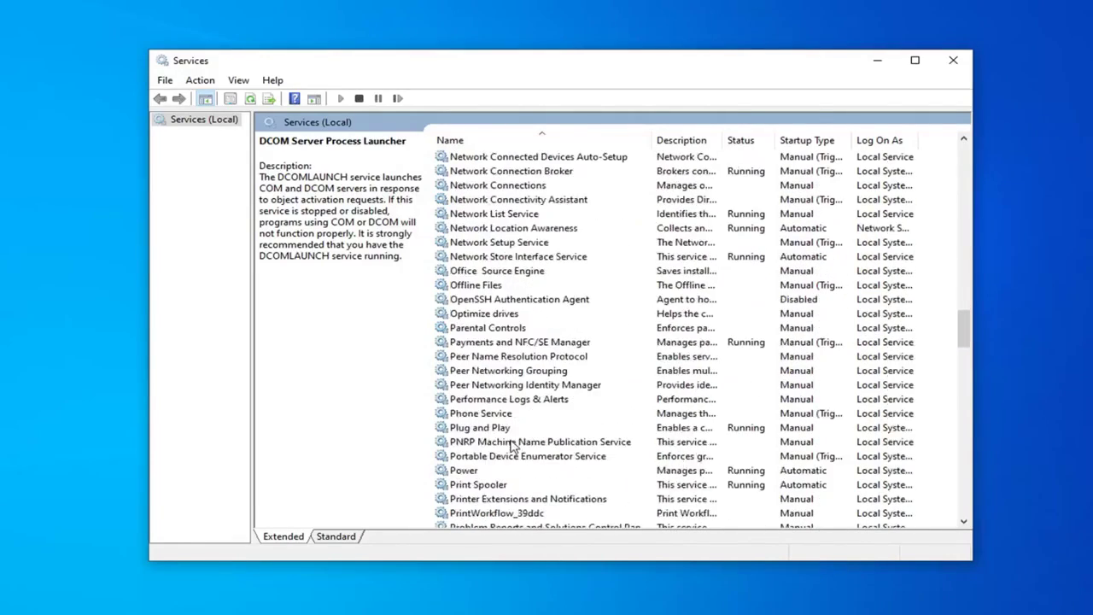
{"action": "scroll", "coordinate": [514, 444], "scroll_direction": "down", "scroll_amount": 1}
{"action": "scroll", "coordinate": [500, 442], "scroll_direction": "down", "scroll_amount": 1}
{"action": "scroll", "coordinate": [498, 461], "scroll_direction": "down", "scroll_amount": 1}
{"action": "scroll", "coordinate": [497, 470], "scroll_direction": "down", "scroll_amount": 1}
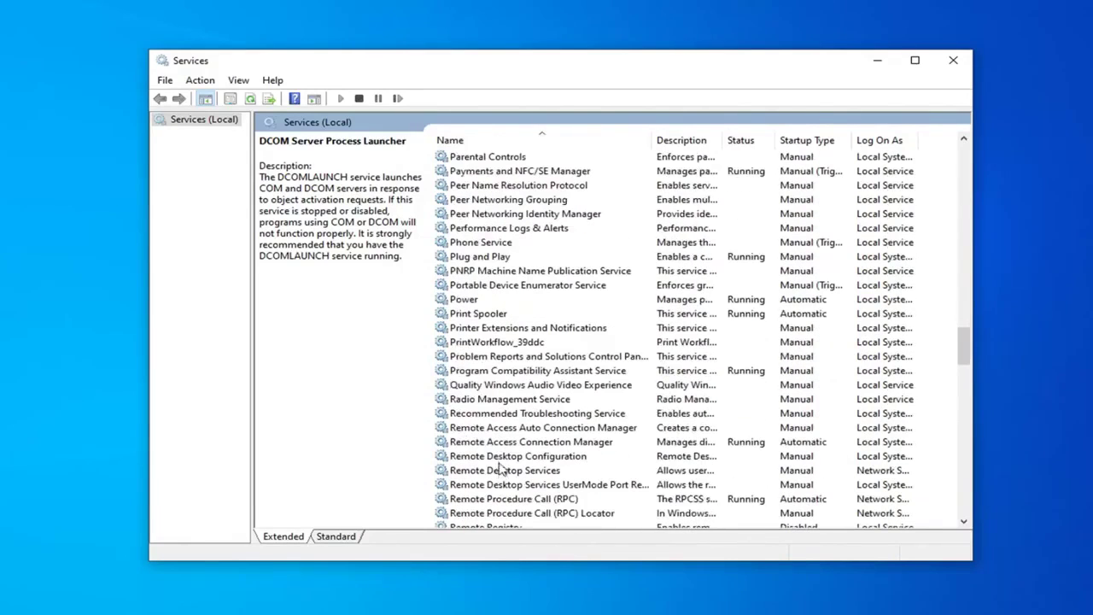
{"action": "left_click", "coordinate": [525, 500]}
- Check the Remote Procedure Call (RPC) properties, then scroll down to Windows Defender Firewall
{"action": "double_click", "coordinate": [534, 501]}
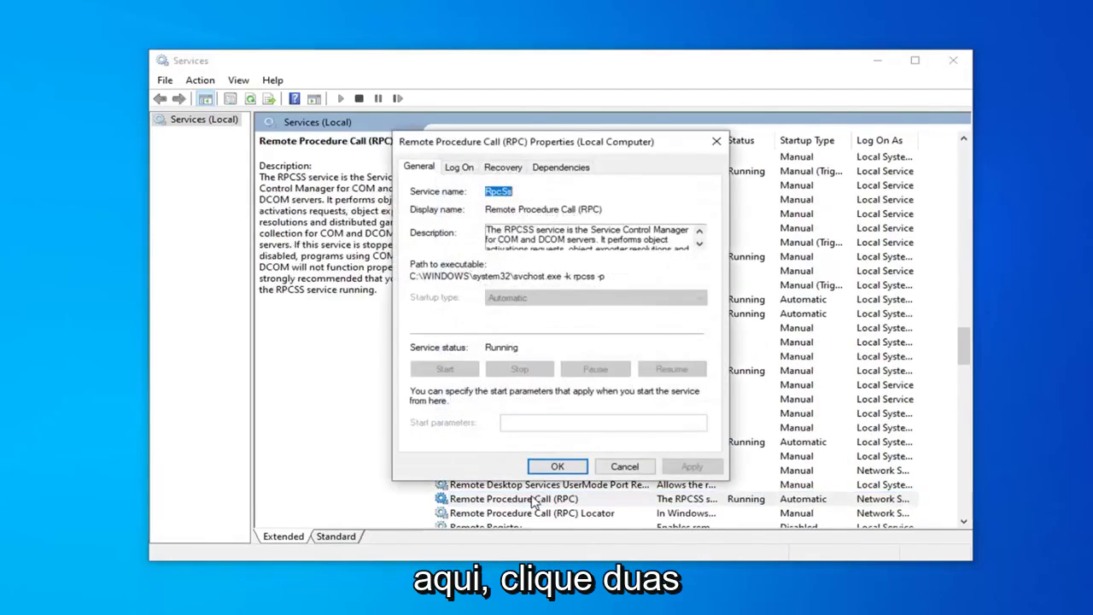
{"action": "left_click", "coordinate": [598, 474]}
{"action": "scroll", "coordinate": [636, 294], "scroll_direction": "down", "scroll_amount": 1}
{"action": "scroll", "coordinate": [630, 303], "scroll_direction": "down", "scroll_amount": 5}
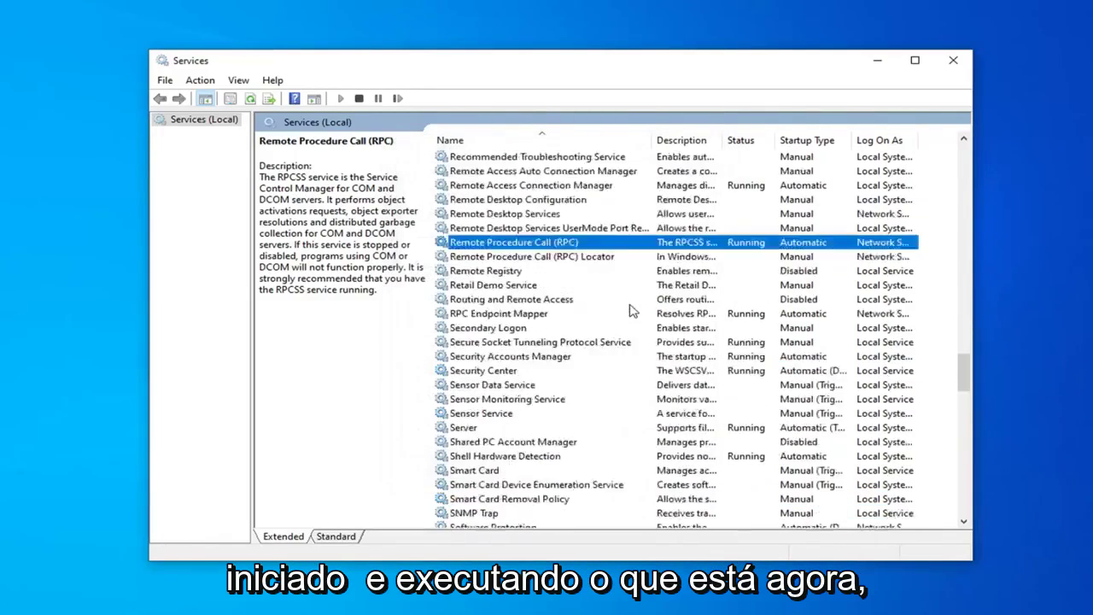
{"action": "scroll", "coordinate": [598, 325], "scroll_direction": "down", "scroll_amount": 3}
{"action": "scroll", "coordinate": [578, 336], "scroll_direction": "down", "scroll_amount": 5}
{"action": "scroll", "coordinate": [559, 329], "scroll_direction": "down", "scroll_amount": 3}
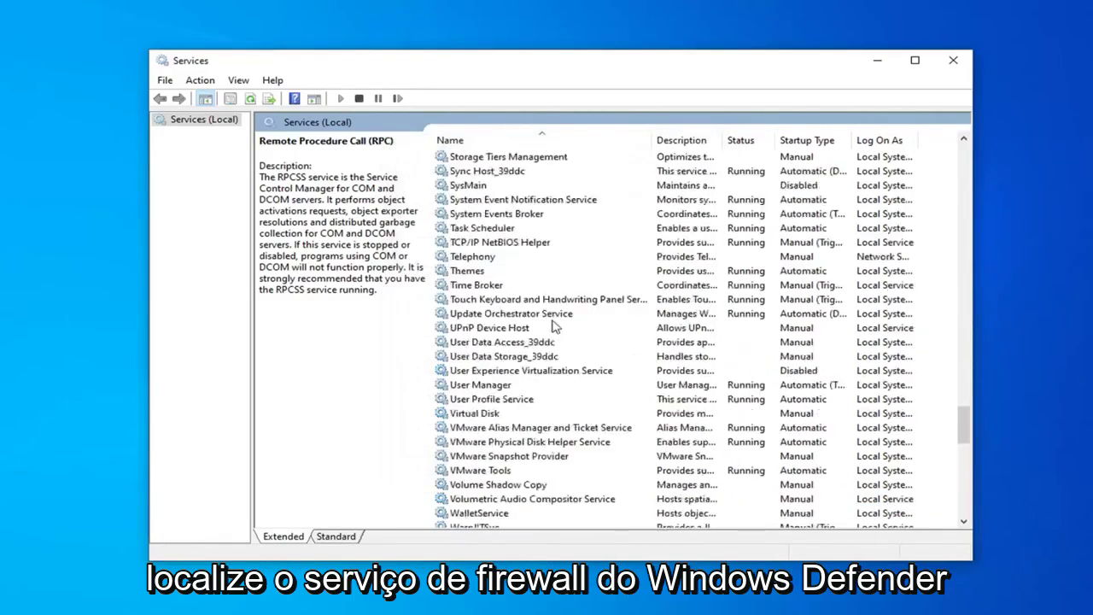
{"action": "scroll", "coordinate": [546, 333], "scroll_direction": "down", "scroll_amount": 9}
{"action": "scroll", "coordinate": [513, 359], "scroll_direction": "down", "scroll_amount": 1}
{"action": "scroll", "coordinate": [508, 376], "scroll_direction": "down", "scroll_amount": 1}
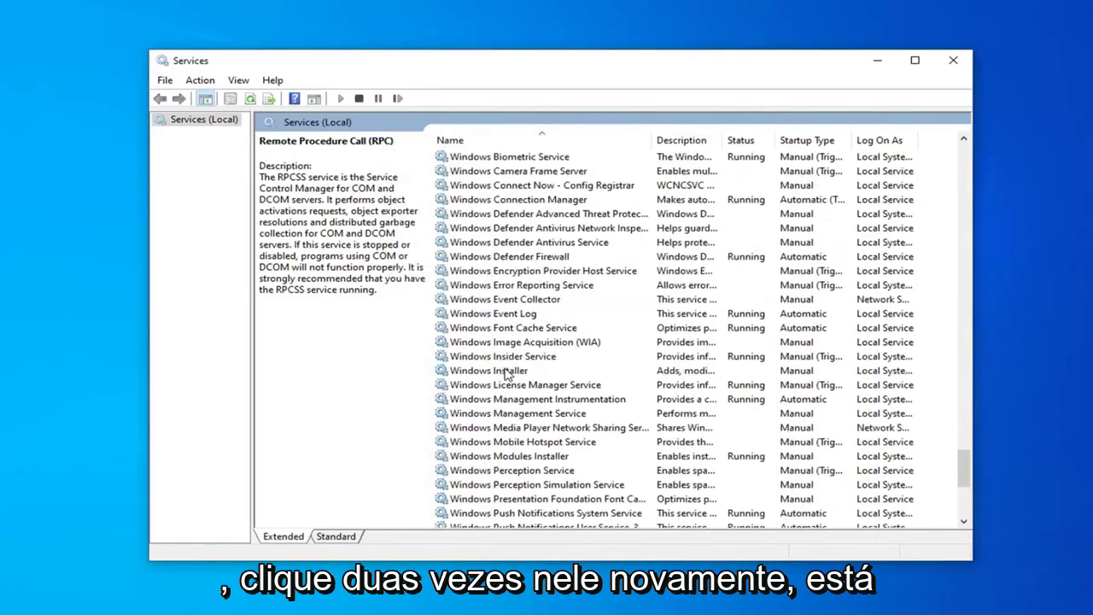
- Verify Windows Defender Firewall is already Automatic and Running
{"action": "double_click", "coordinate": [523, 256]}
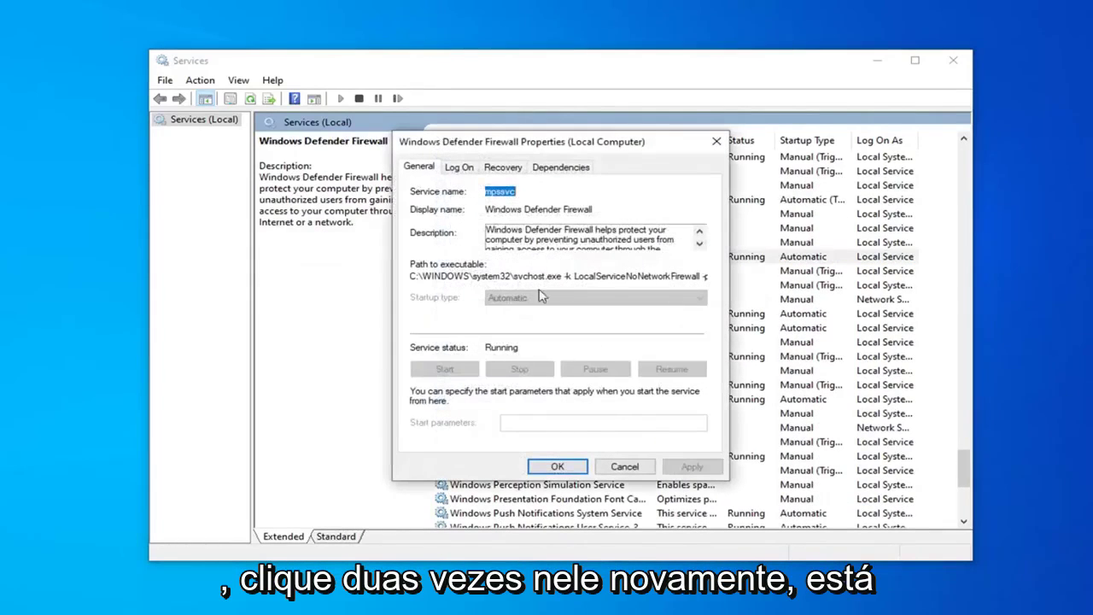
{"action": "left_click", "coordinate": [564, 465]}
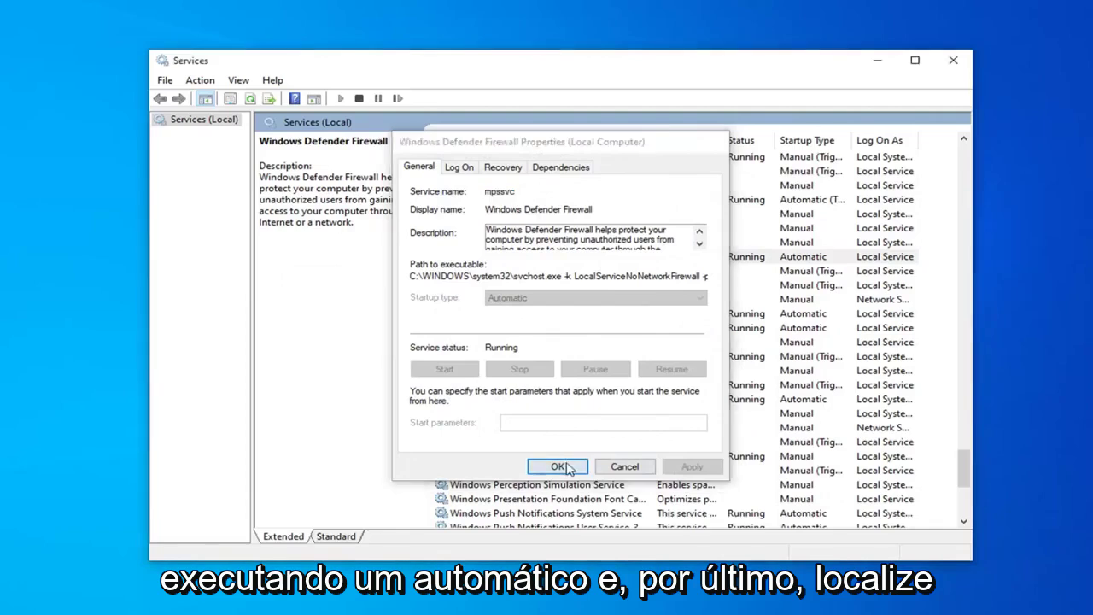
{"action": "scroll", "coordinate": [574, 385], "scroll_direction": "down", "scroll_amount": 6}
{"action": "scroll", "coordinate": [574, 385], "scroll_direction": "down", "scroll_amount": 1}
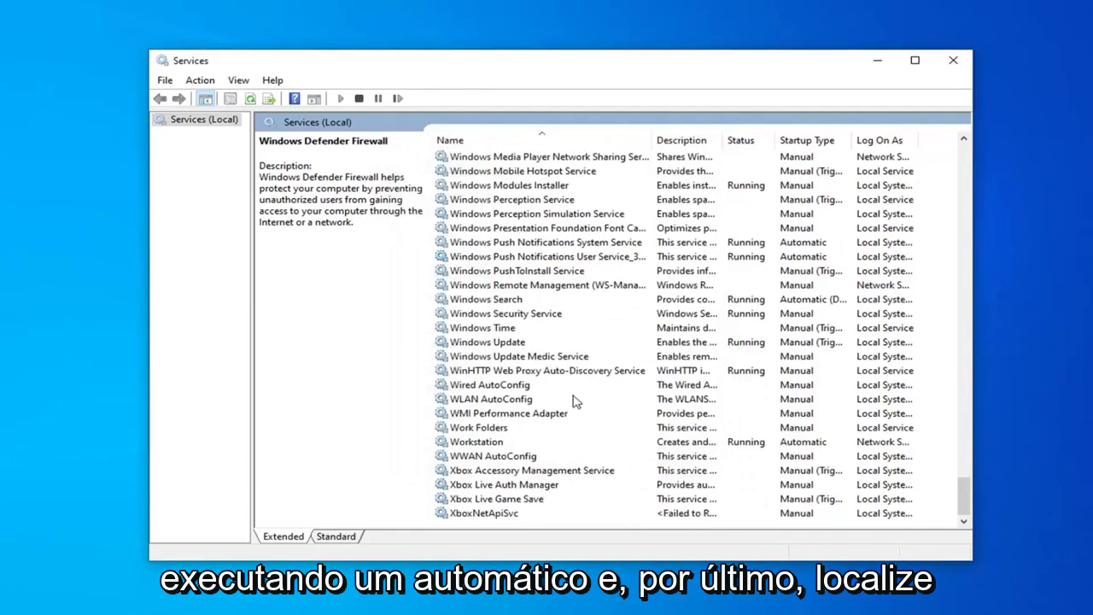
- Set Windows Update's startup type to Automatic, apply it, and close Services
{"action": "double_click", "coordinate": [483, 343]}
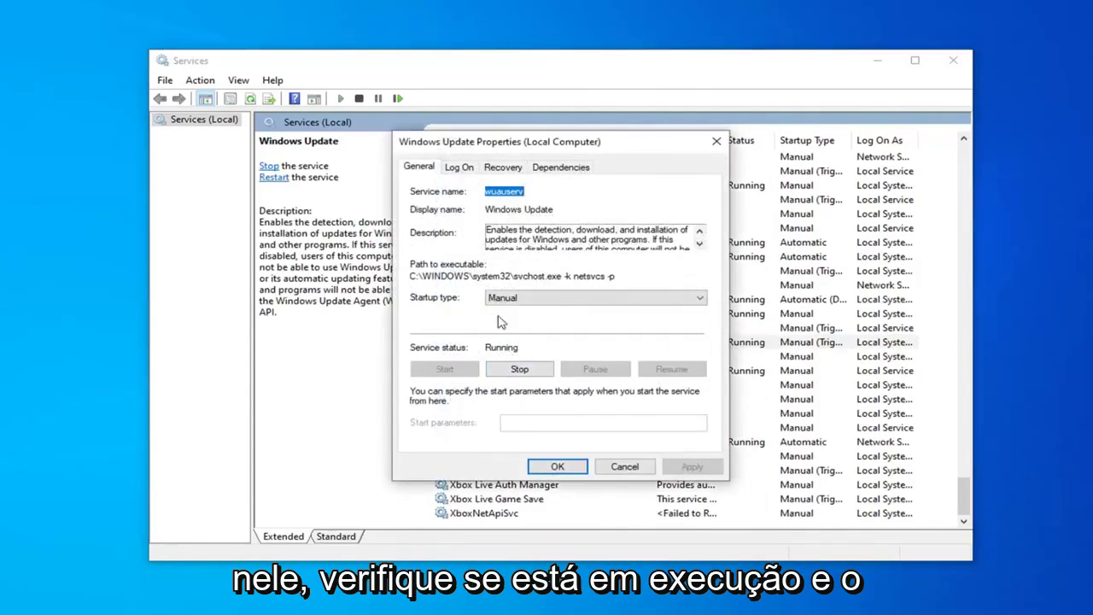
{"action": "left_click", "coordinate": [504, 298]}
{"action": "left_click", "coordinate": [512, 328]}
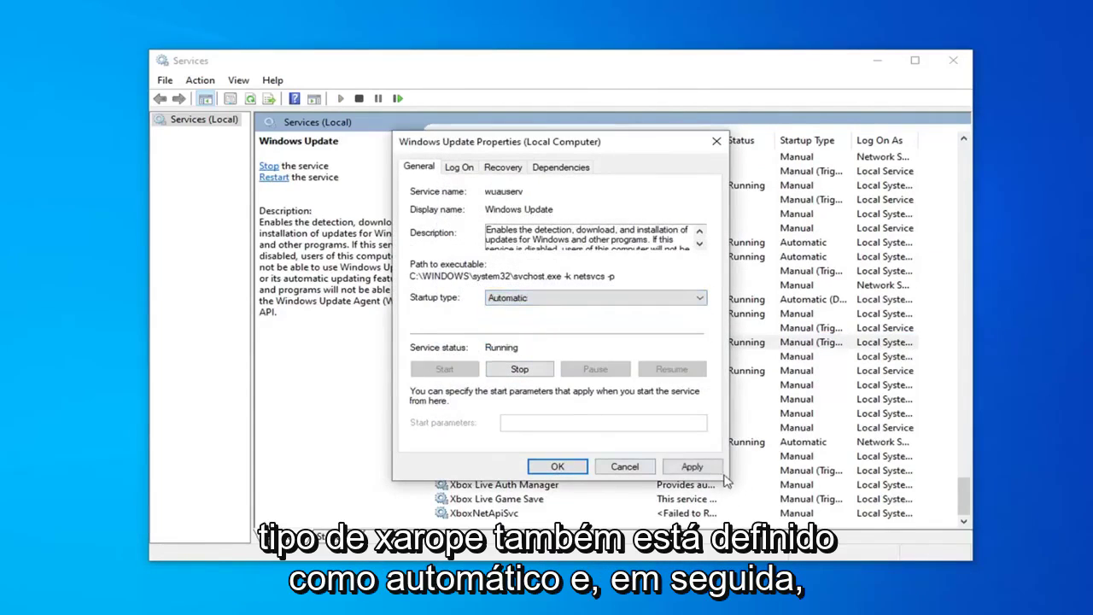
{"action": "left_click", "coordinate": [692, 466]}
{"action": "left_click", "coordinate": [555, 466]}
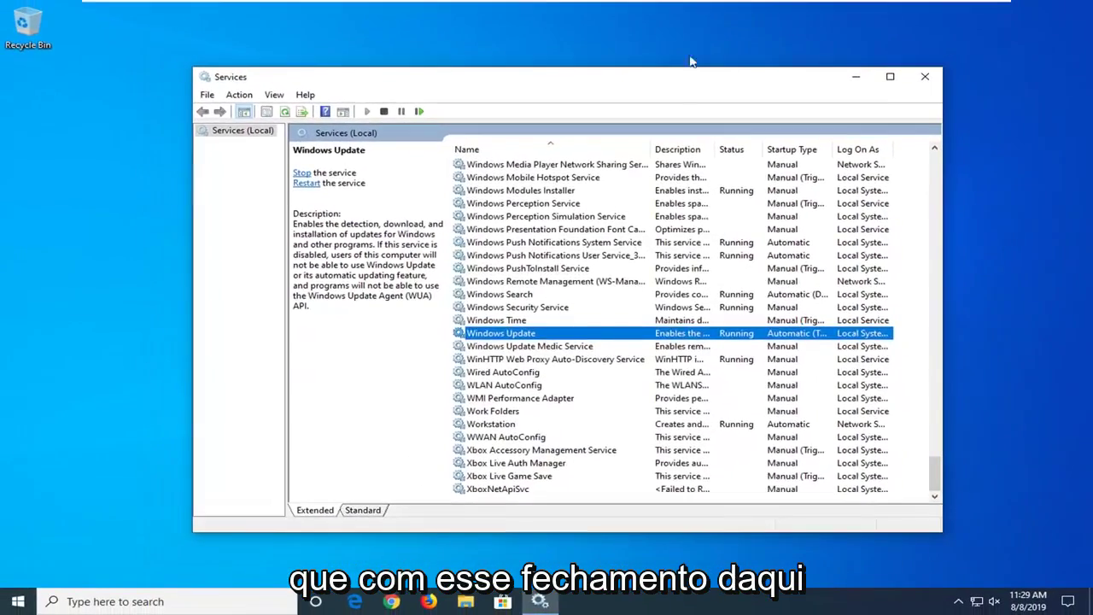
{"action": "left_click", "coordinate": [924, 77]}
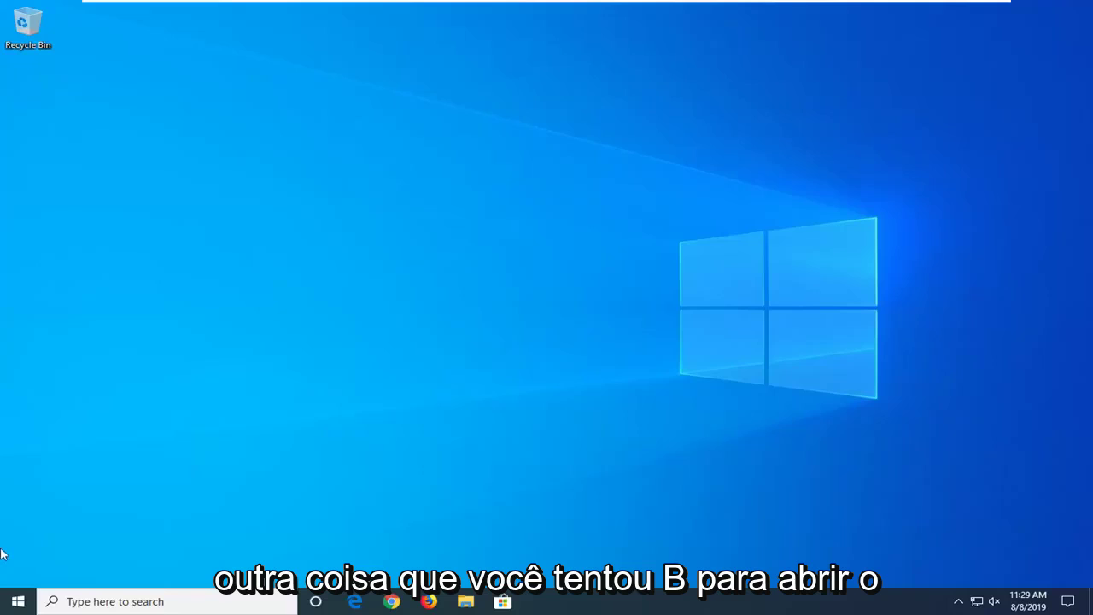
- Search the Start menu for 'troubleshoot' and open the Troubleshoot settings page
{"action": "left_click", "coordinate": [5, 607]}
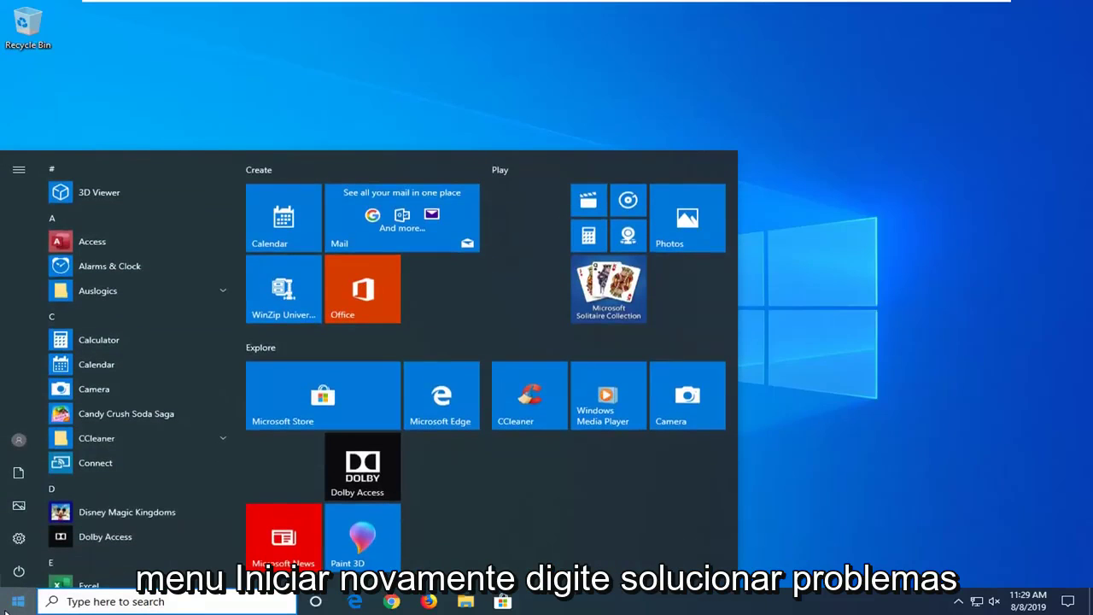
{"action": "type", "text": "troubl"}
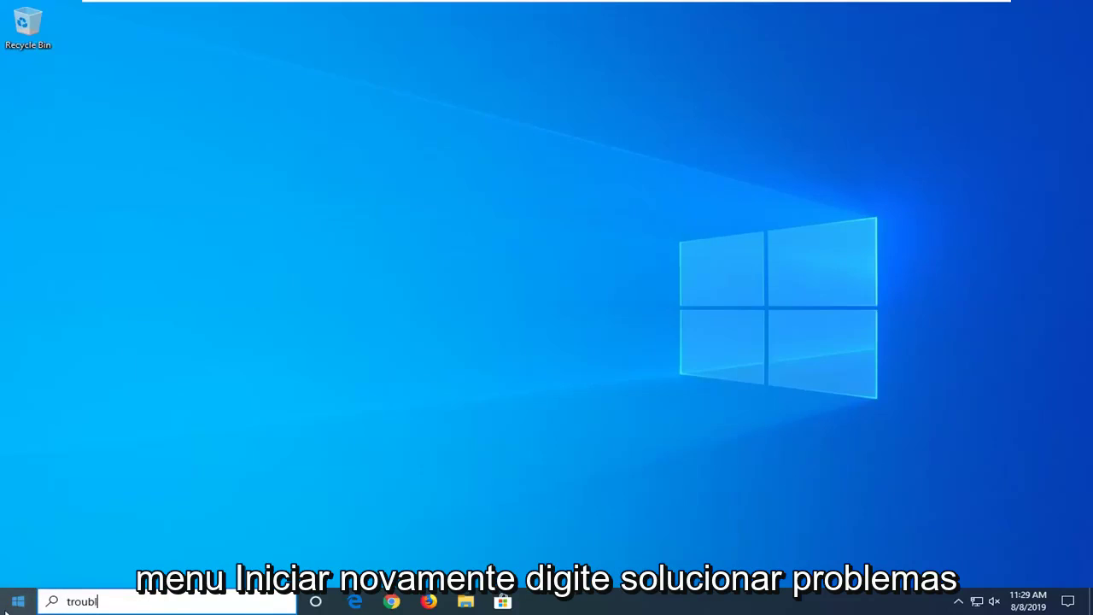
{"action": "type", "text": "eshoot"}
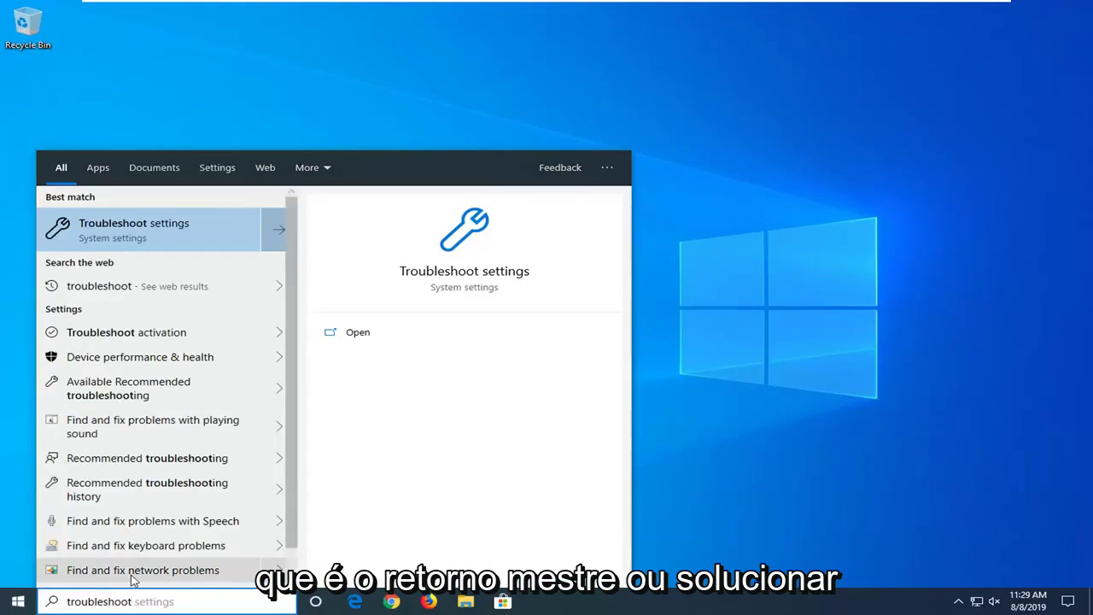
{"action": "left_click", "coordinate": [147, 228]}
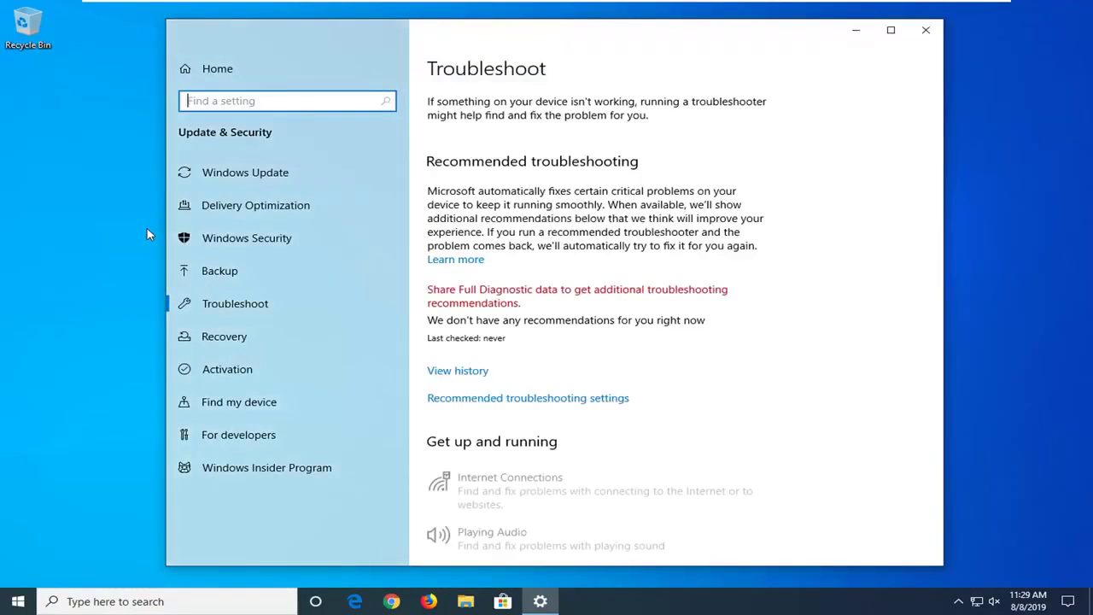
- Run the Windows Update troubleshooter from the Get up and running section
{"action": "scroll", "coordinate": [658, 312], "scroll_direction": "down", "scroll_amount": 2}
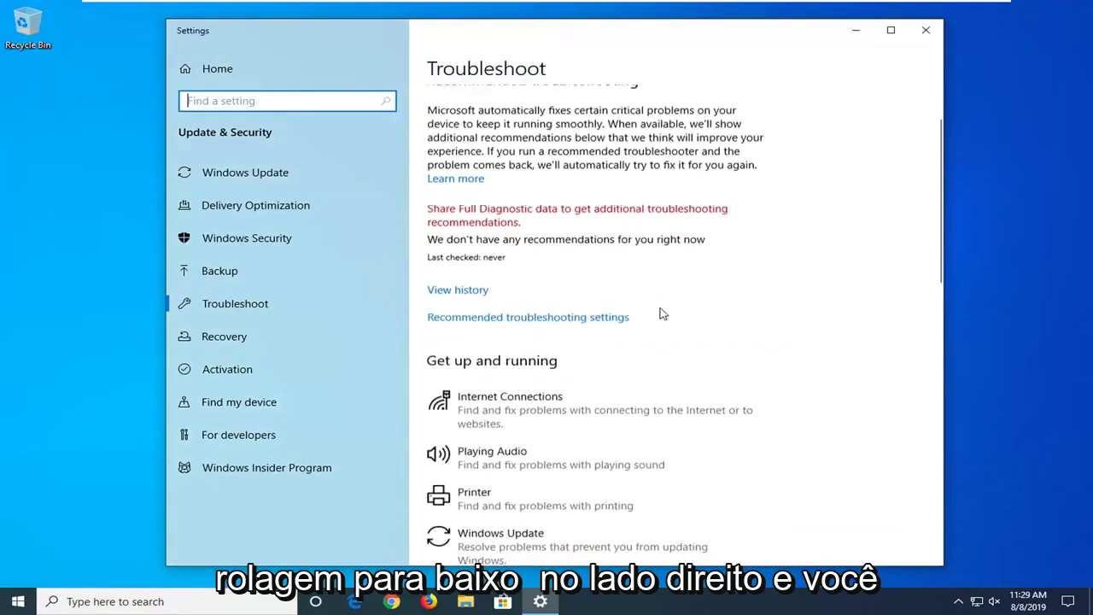
{"action": "scroll", "coordinate": [654, 310], "scroll_direction": "down", "scroll_amount": 2}
{"action": "scroll", "coordinate": [534, 305], "scroll_direction": "down", "scroll_amount": 2}
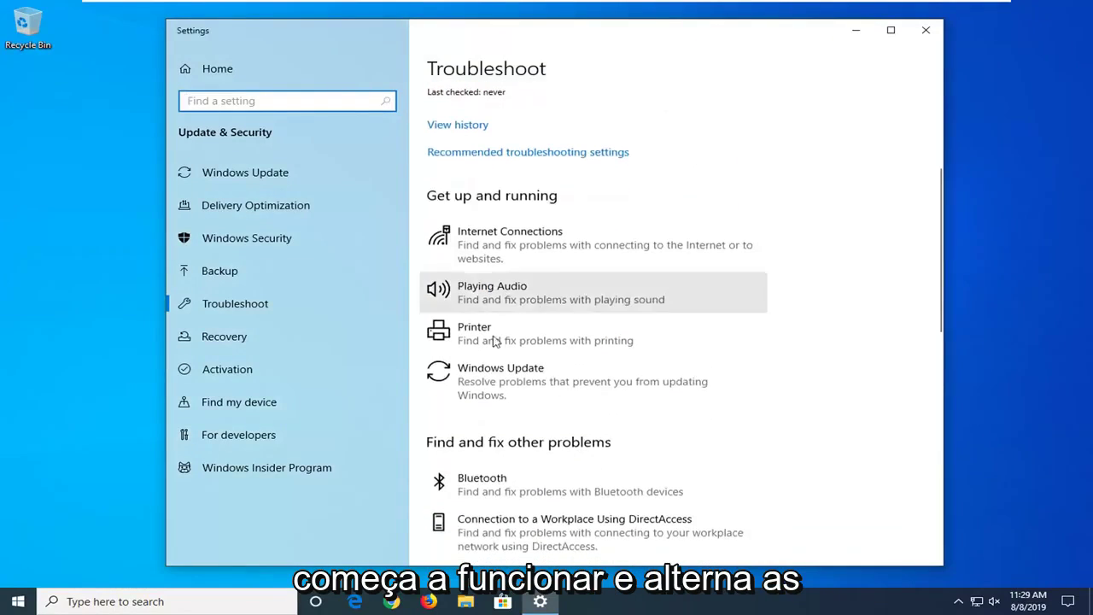
{"action": "left_click", "coordinate": [490, 383]}
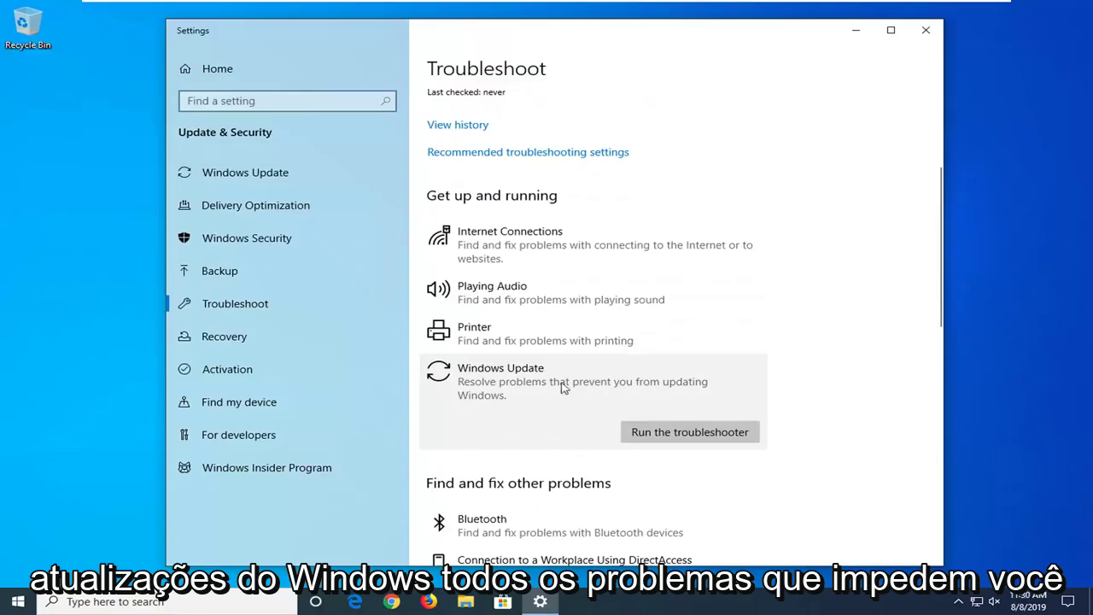
{"action": "left_click", "coordinate": [673, 431]}
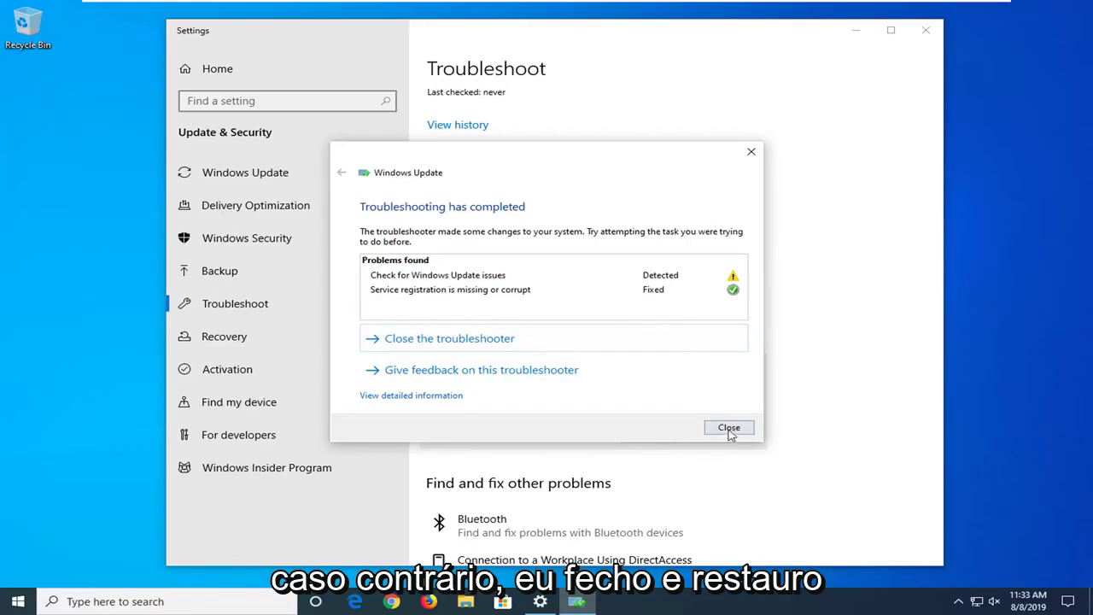
- Close the finished Windows Update troubleshooter and the Settings window
{"action": "left_click", "coordinate": [728, 428]}
{"action": "left_click", "coordinate": [925, 30]}
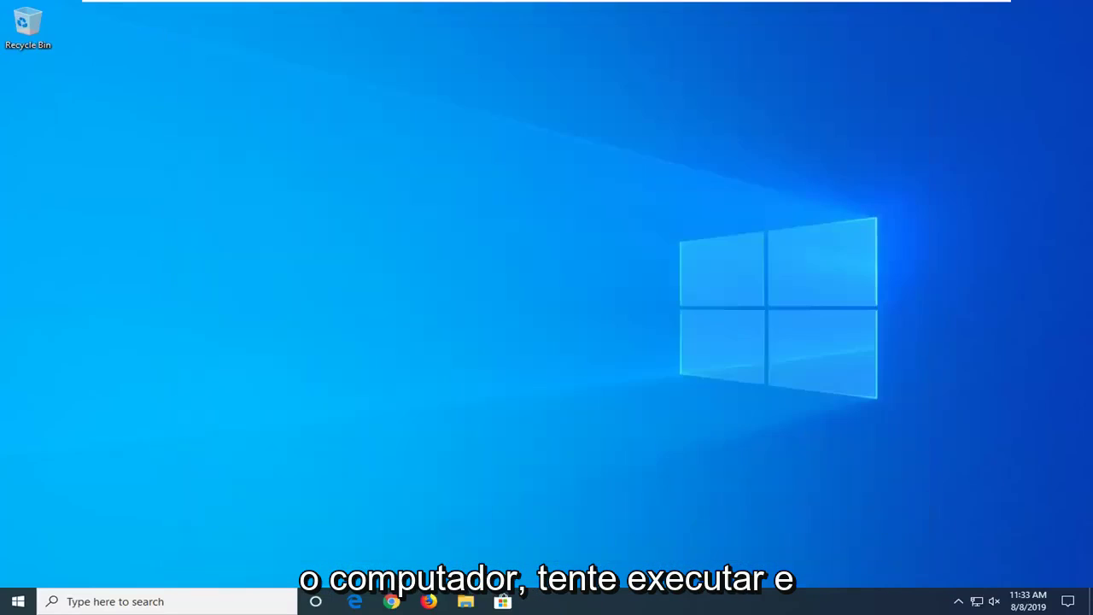